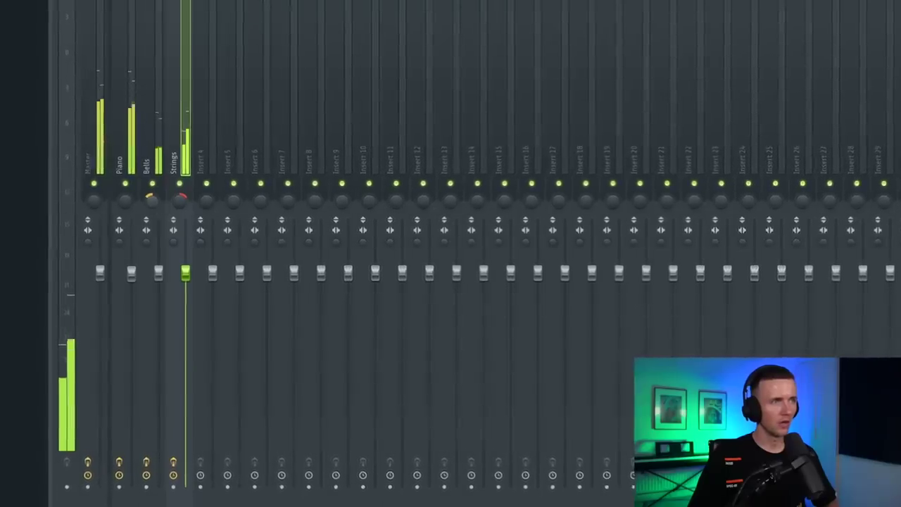
- Adjust the Piano track's Band 1 stereo width in Ozone 9 Imager, lowering it to about -92.4 and then raising it again
{"action": "left_click", "coordinate": [127, 149]}
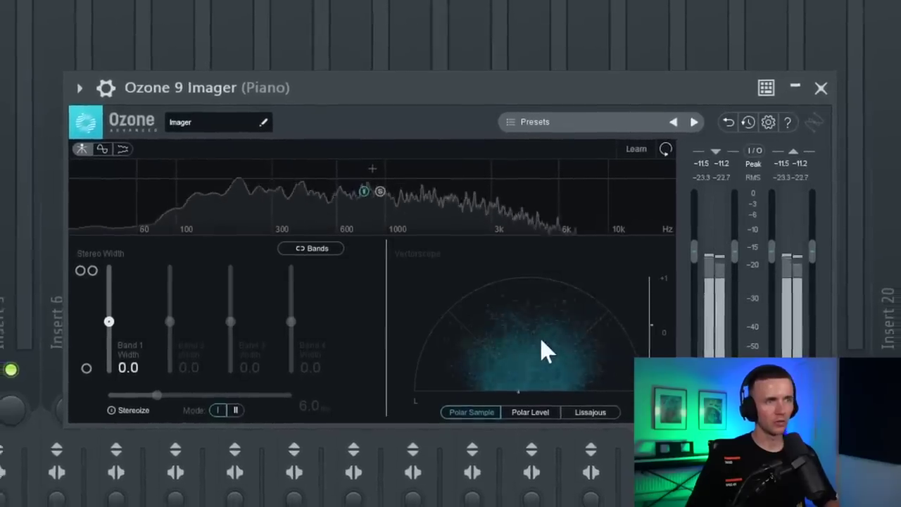
{"action": "left_click_drag", "start_coordinate": [107, 321], "coordinate": [143, 352]}
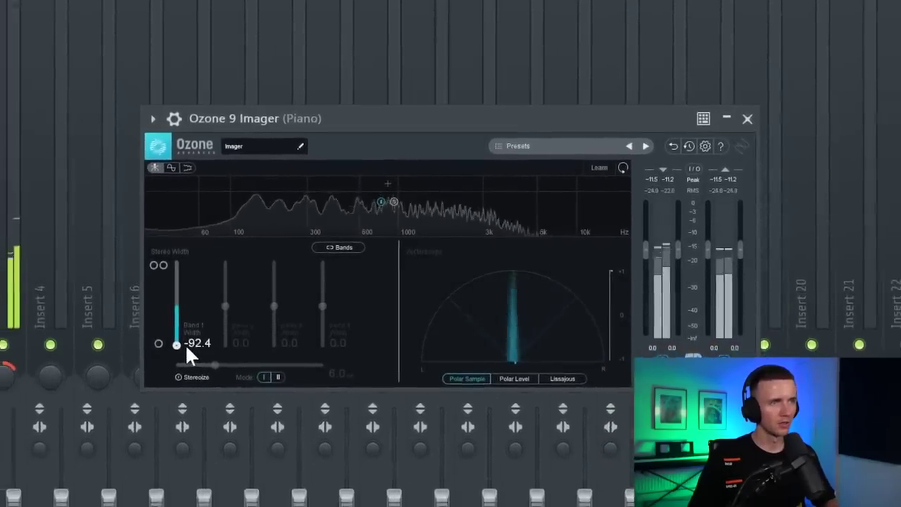
{"action": "left_click_drag", "start_coordinate": [210, 333], "coordinate": [204, 306]}
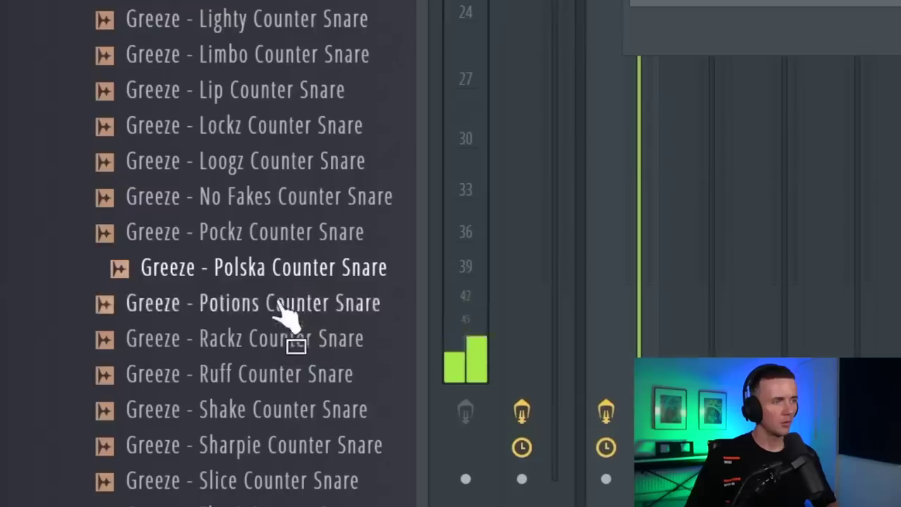
- Audition the Greeze - Potions Counter Snare sample and load it from the sample library into the channel rack
{"action": "left_click", "coordinate": [262, 310]}
{"action": "left_click_drag", "start_coordinate": [227, 303], "coordinate": [401, 307]}
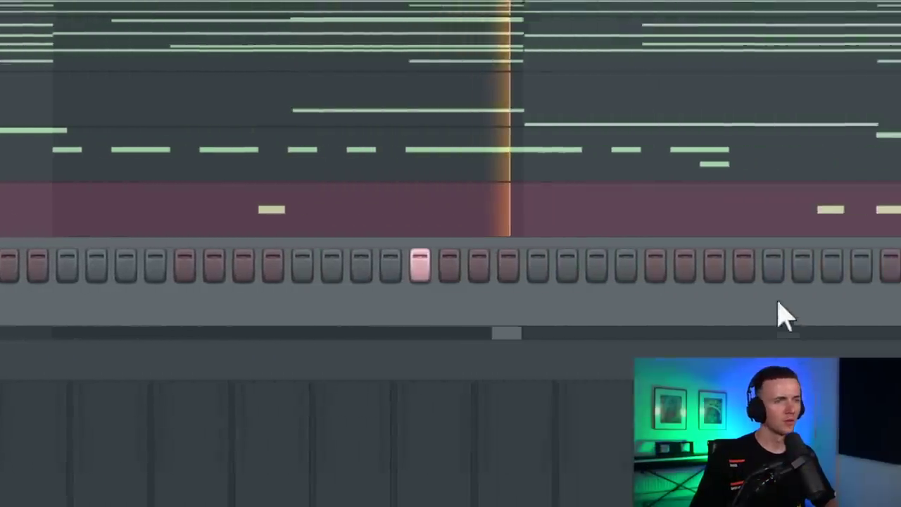
- Program further snare hits in the step sequencer and add the Greeze - Rider sample as a channel below Snare
{"action": "left_click", "coordinate": [657, 264]}
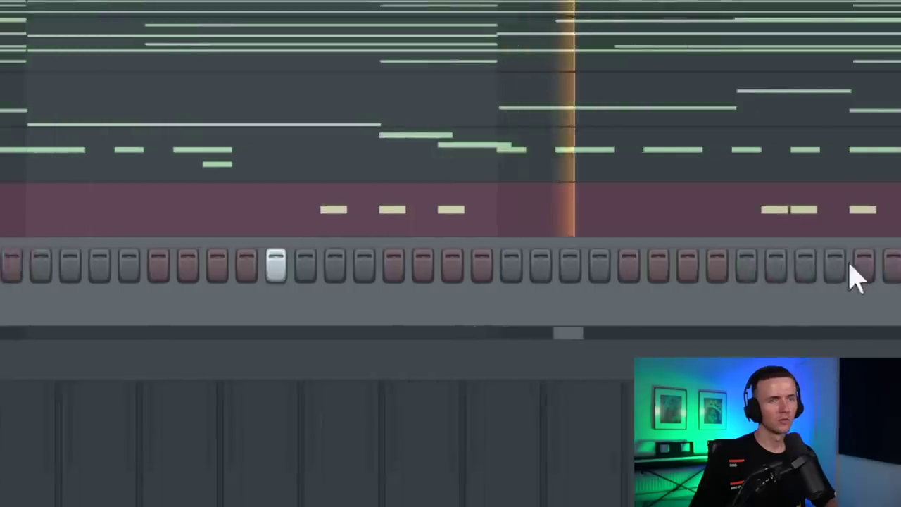
{"action": "left_click", "coordinate": [743, 263]}
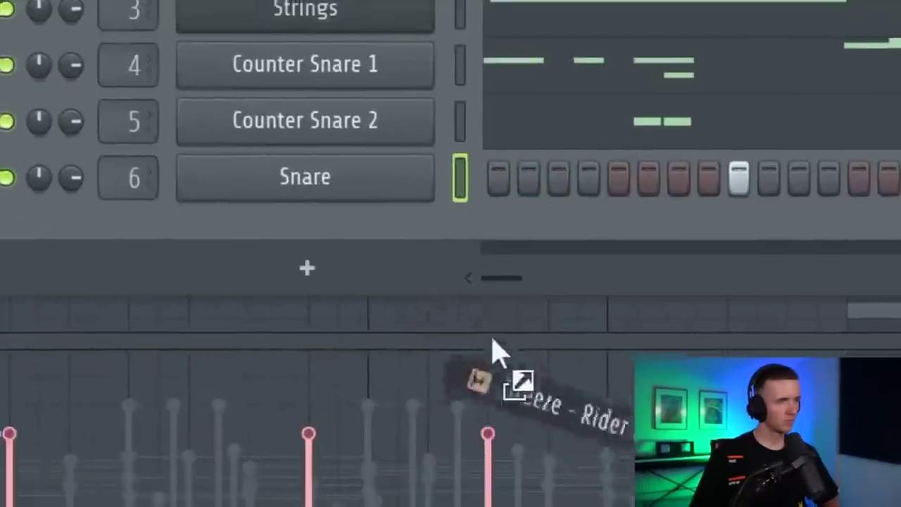
{"action": "left_click_drag", "start_coordinate": [493, 346], "coordinate": [437, 362]}
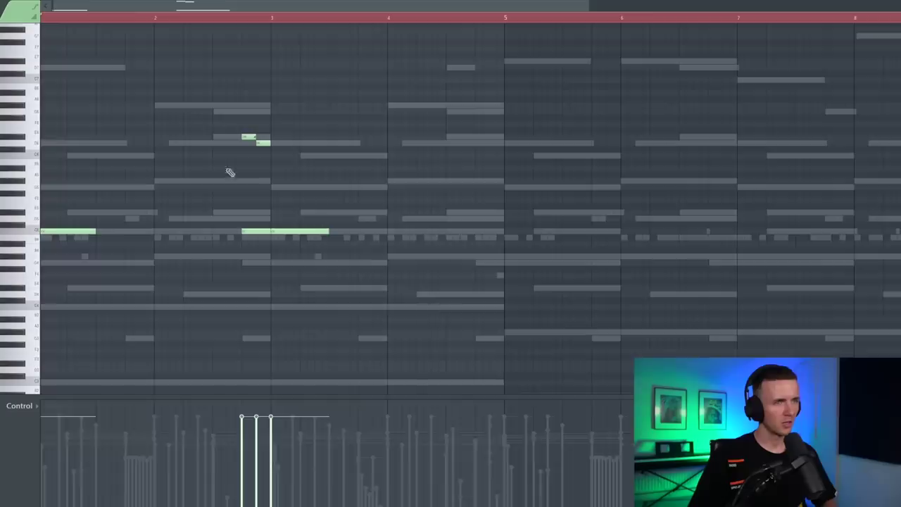
- Play back the bass pattern in the piano roll and examine its notes and slides through bar 8
{"action": "scroll", "coordinate": [227, 173], "scroll_direction": "up", "scroll_amount": 4}
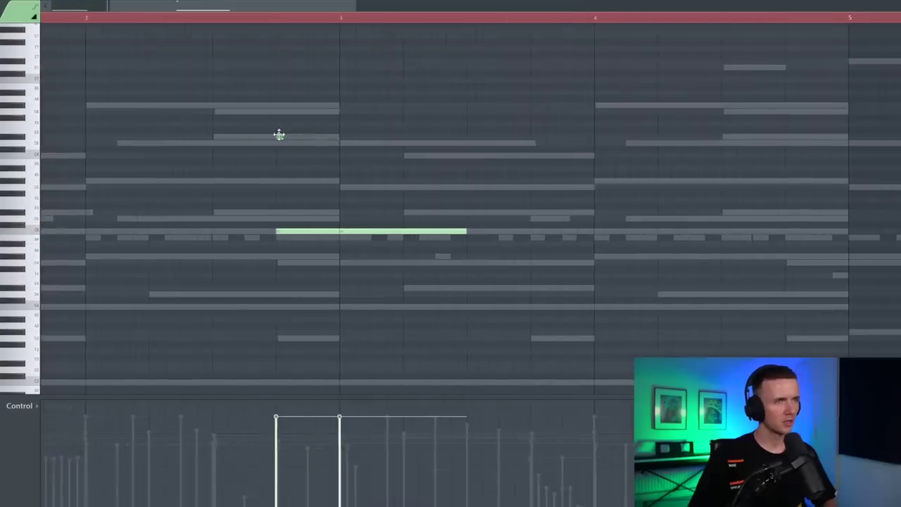
{"action": "scroll", "coordinate": [252, 224], "scroll_direction": "down", "scroll_amount": 3}
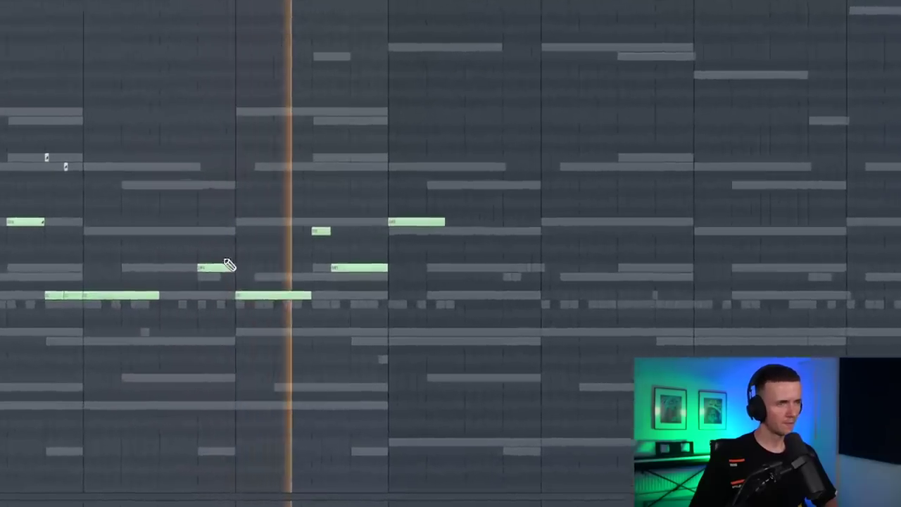
{"action": "key", "text": "space"}
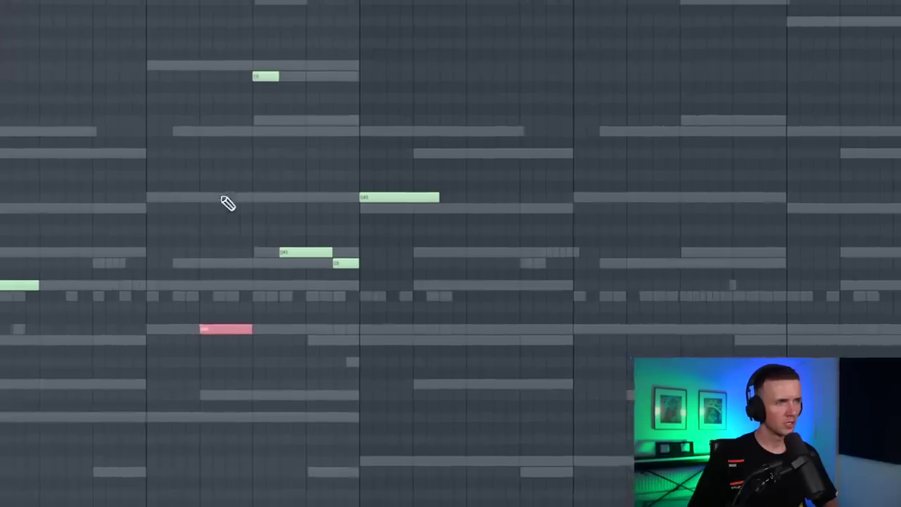
{"action": "key", "text": "space"}
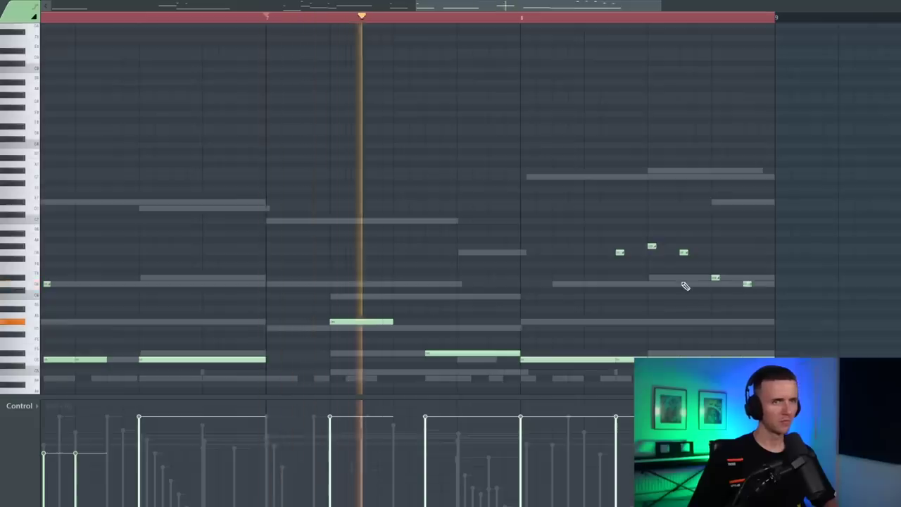
{"action": "scroll", "coordinate": [684, 286], "scroll_direction": "up", "scroll_amount": 3}
{"action": "scroll", "coordinate": [685, 285], "scroll_direction": "down", "scroll_amount": 3}
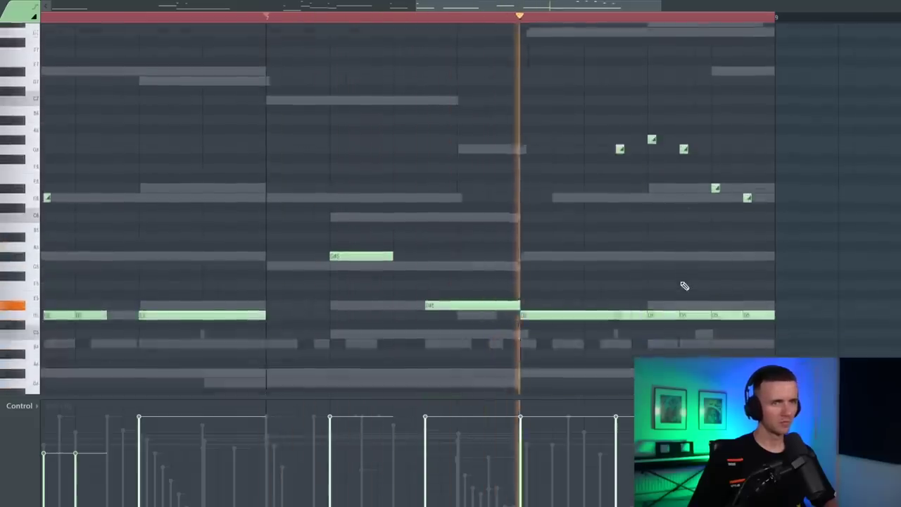
{"action": "scroll", "coordinate": [684, 286], "scroll_direction": "down", "scroll_amount": 3}
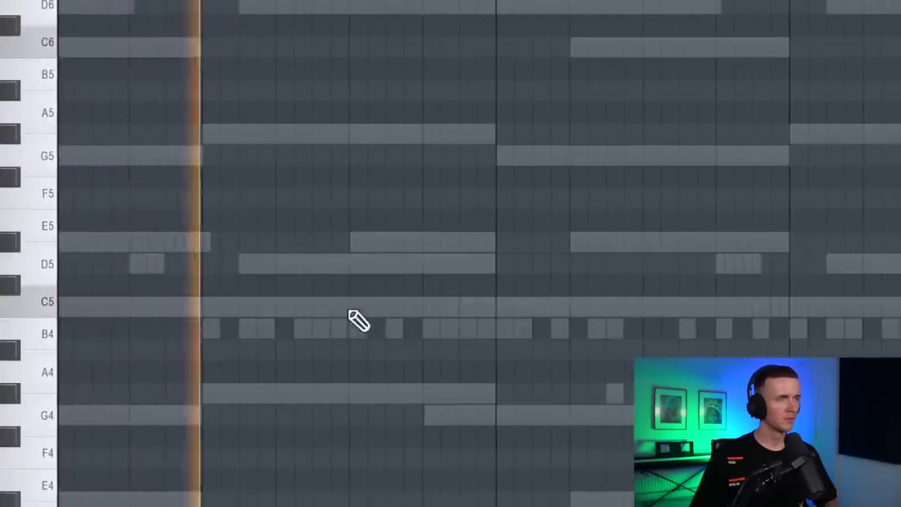
- Draw a series of short C5 hits across the bars of the pattern in the piano roll
{"action": "left_click", "coordinate": [364, 305]}
{"action": "left_click", "coordinate": [440, 305]}
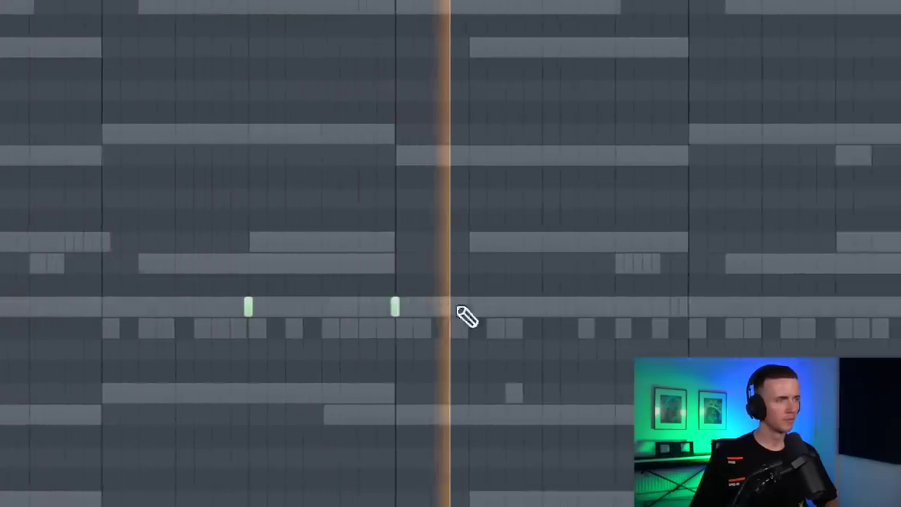
{"action": "scroll", "coordinate": [619, 311], "scroll_direction": "down", "scroll_amount": 2}
{"action": "left_click", "coordinate": [621, 309]}
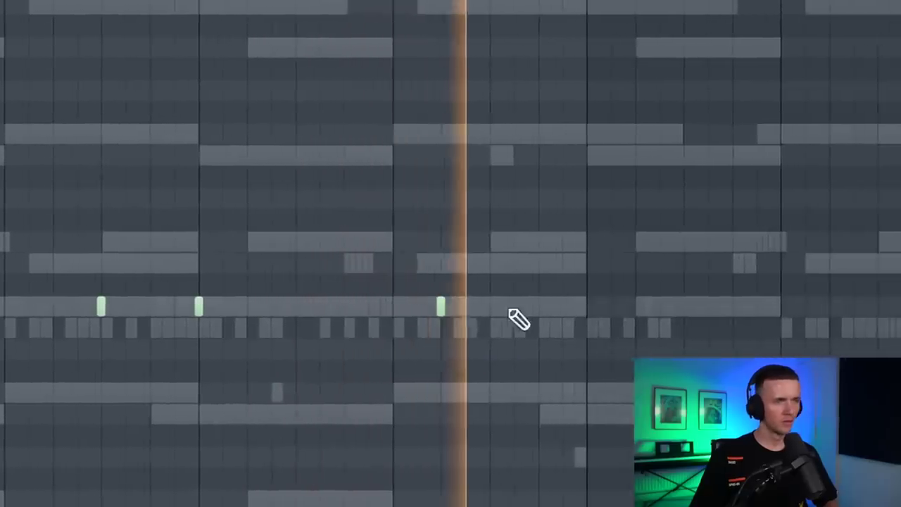
{"action": "left_click", "coordinate": [577, 304]}
{"action": "left_click", "coordinate": [623, 303]}
{"action": "left_click", "coordinate": [470, 304]}
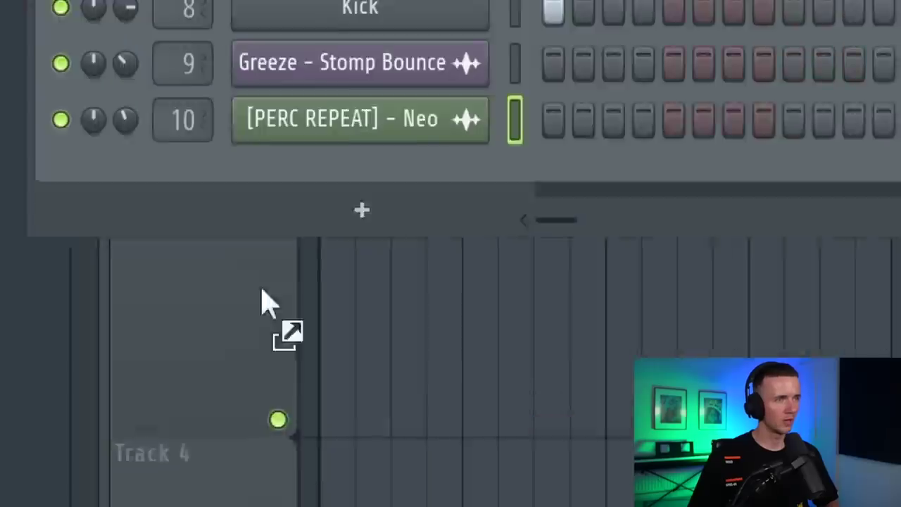
- Add another percussion sample to the channel rack and alternate the panning of its hits between left and right
{"action": "left_click_drag", "start_coordinate": [261, 302], "coordinate": [429, 321]}
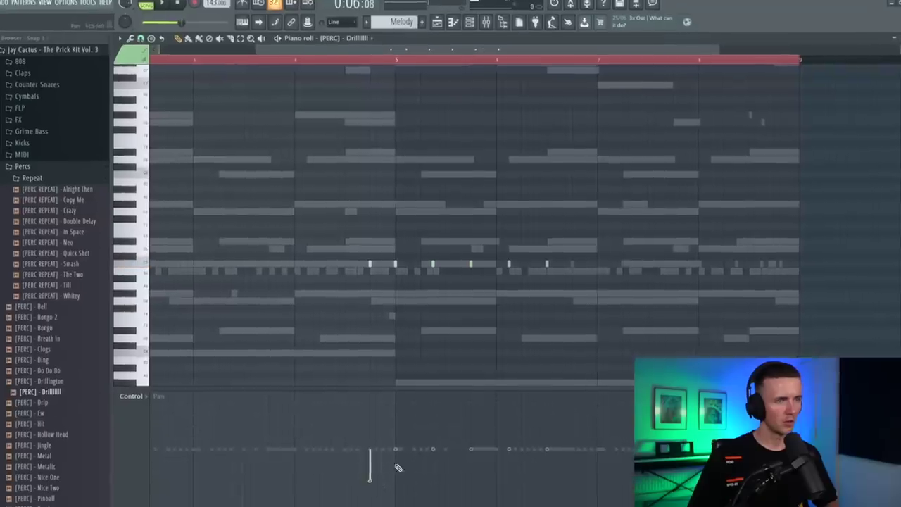
{"action": "left_click", "coordinate": [394, 420]}
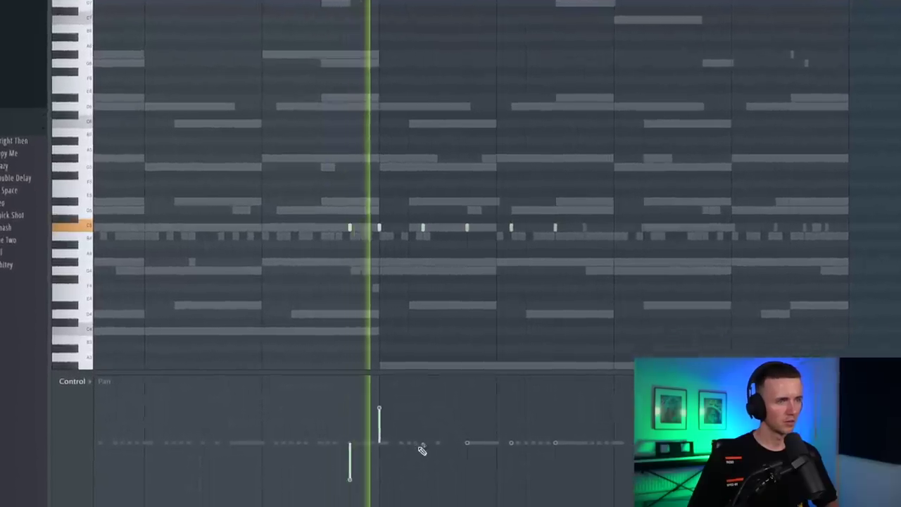
{"action": "left_click", "coordinate": [433, 475]}
{"action": "left_click", "coordinate": [470, 420]}
{"action": "left_click", "coordinate": [514, 476]}
{"action": "left_click", "coordinate": [569, 397]}
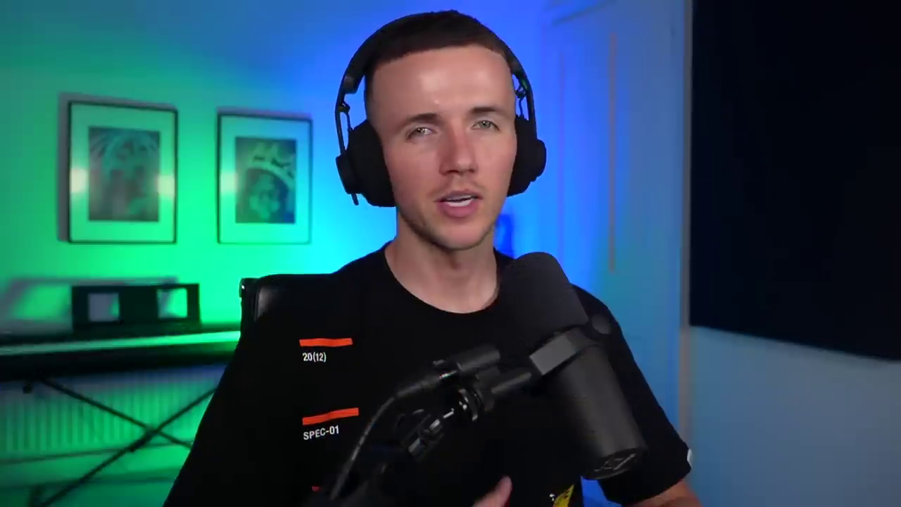
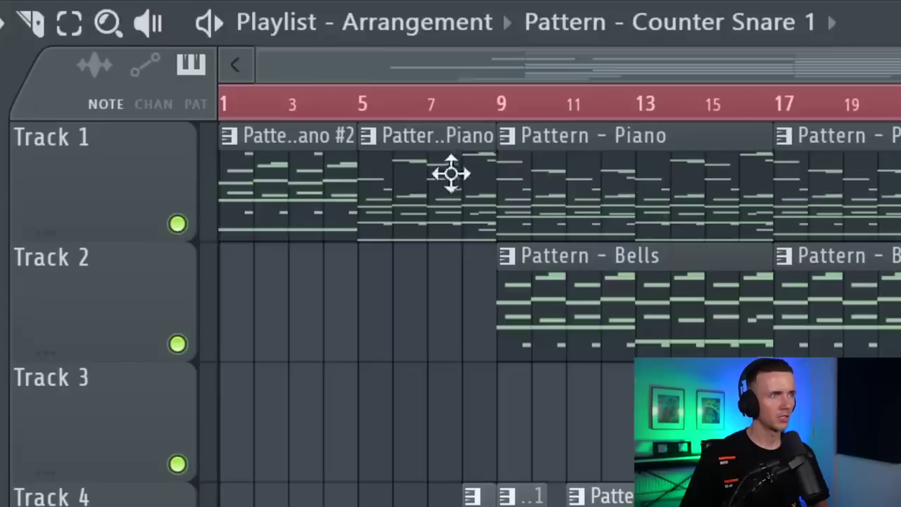
- Copy the intro's piano and 808 clips to bars 49 to 57 at the end of the playlist arrangement
{"action": "left_click_drag", "start_coordinate": [304, 191], "coordinate": [900, 209]}
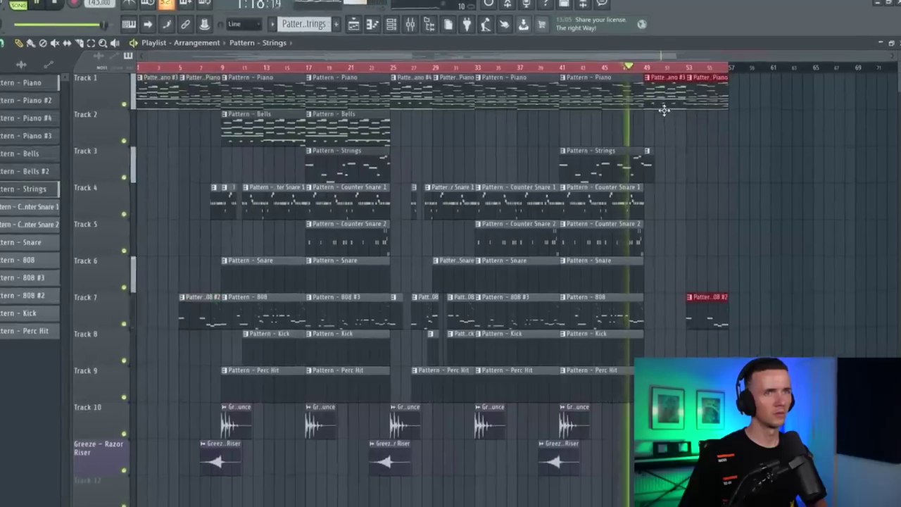
{"action": "scroll", "coordinate": [737, 182], "scroll_direction": "down", "scroll_amount": 1}
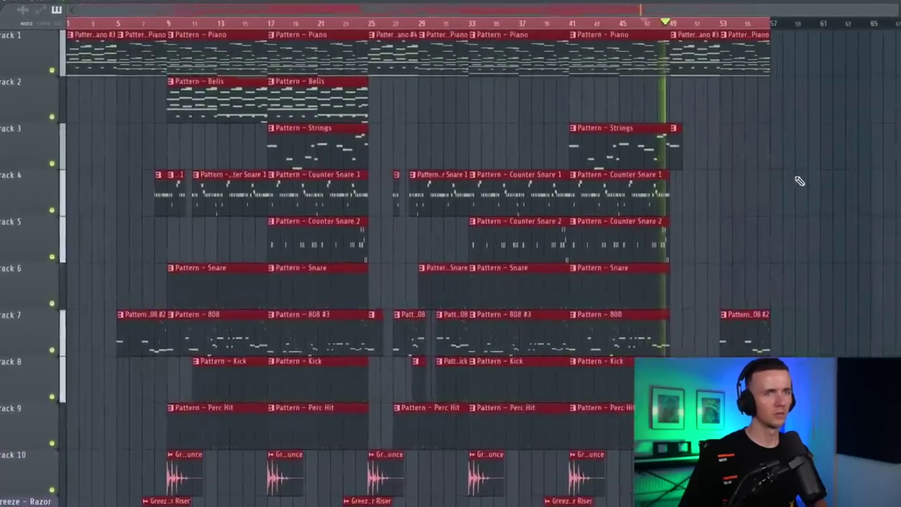
{"action": "left_click", "coordinate": [783, 191], "text": "ctrl"}
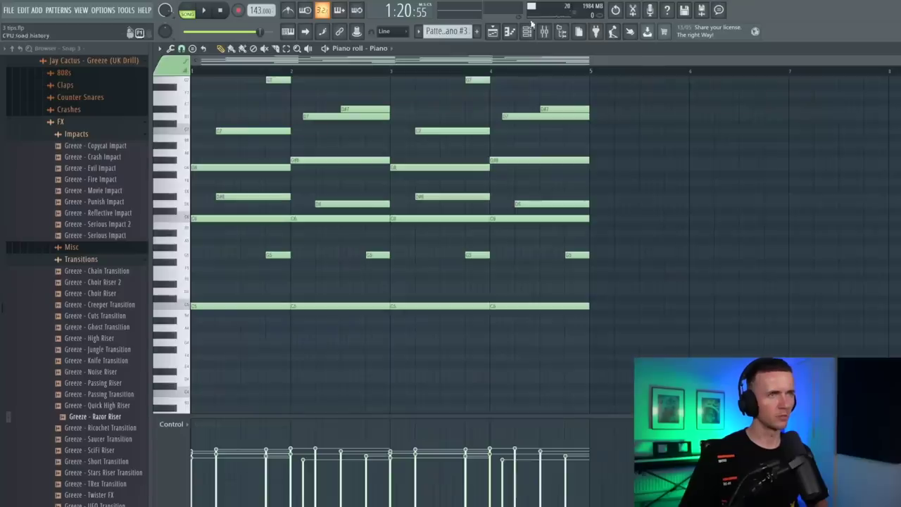
- Open the mixer
{"action": "left_click", "coordinate": [544, 31]}
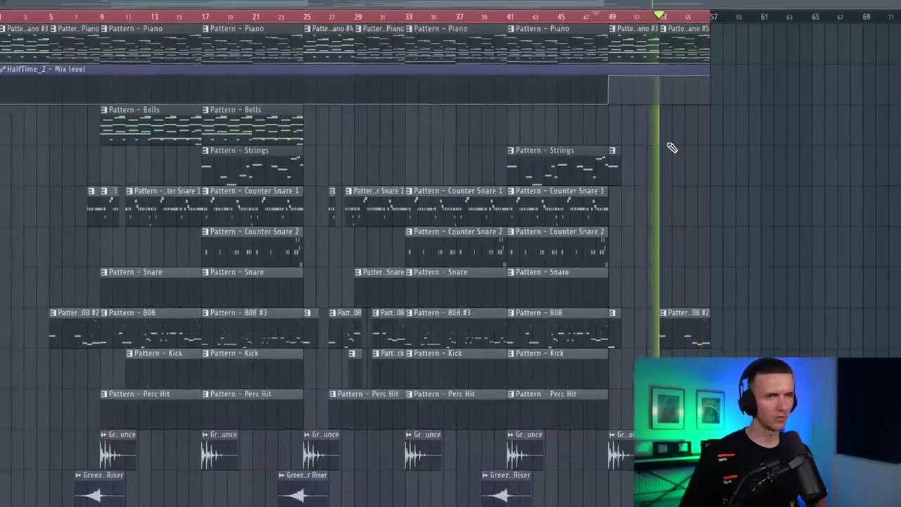
- Pick up a Counter Snare 1 clip and place a copy in the outro on Track 5, around bar 55
{"action": "left_click", "coordinate": [133, 210]}
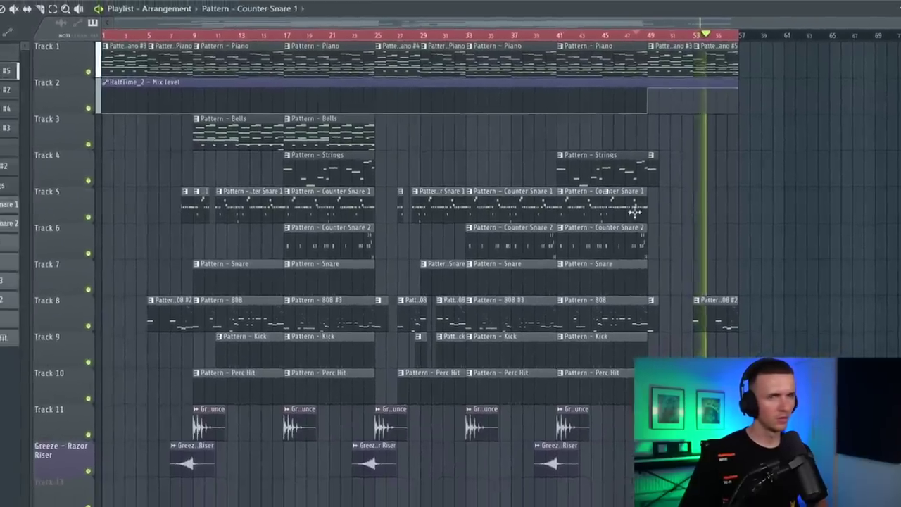
{"action": "left_click", "coordinate": [715, 211]}
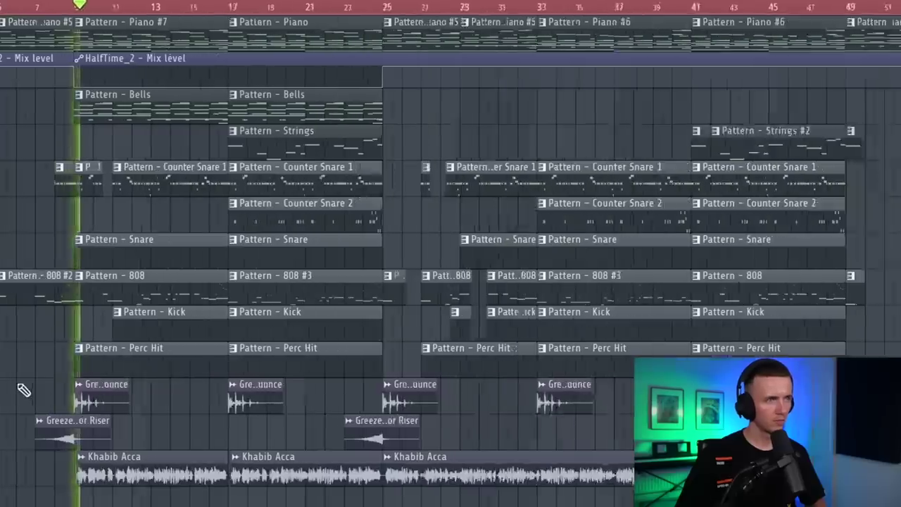
- Play the song and examine how the drums, melodies, impacts and risers are arranged across the playlist sections
{"action": "scroll", "coordinate": [24, 389], "scroll_direction": "up", "scroll_amount": 5}
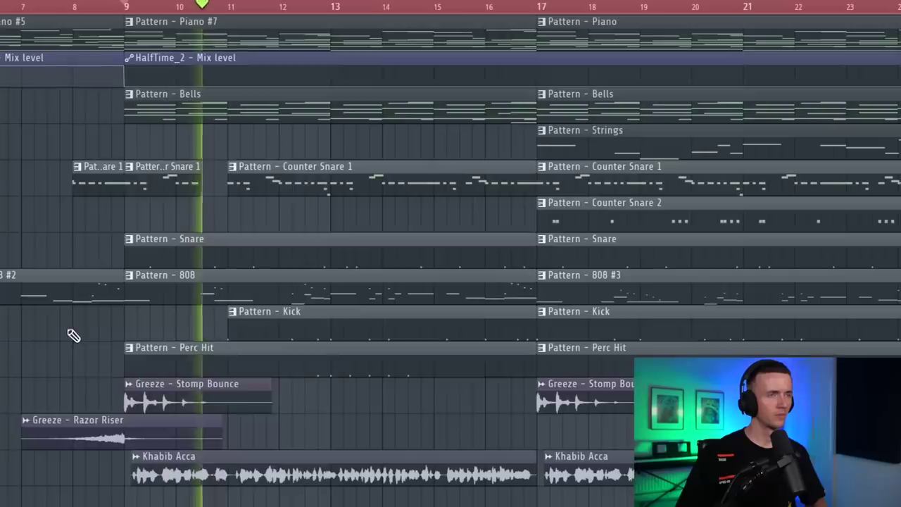
{"action": "scroll", "coordinate": [68, 327], "scroll_direction": "down", "scroll_amount": 1}
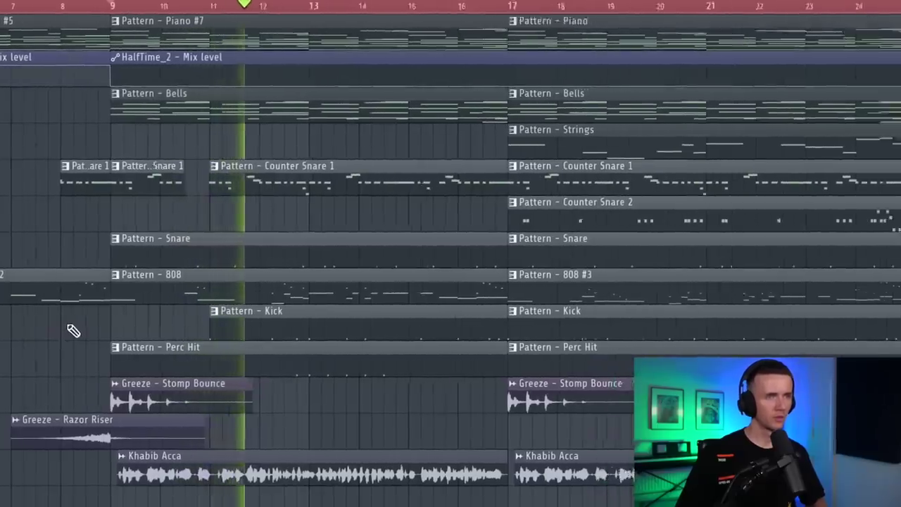
{"action": "scroll", "coordinate": [73, 331], "scroll_direction": "down", "scroll_amount": 2}
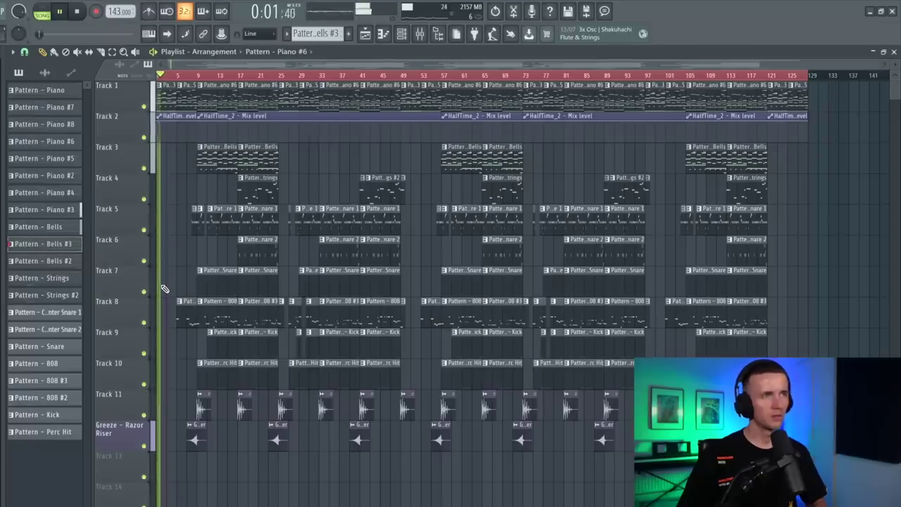
{"action": "scroll", "coordinate": [164, 288], "scroll_direction": "up", "scroll_amount": 2}
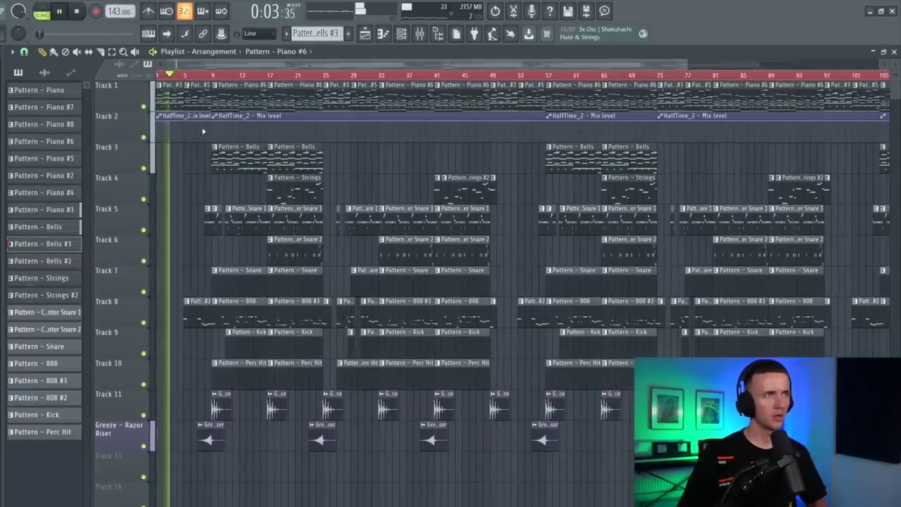
{"action": "scroll", "coordinate": [171, 176], "scroll_direction": "up", "scroll_amount": 1}
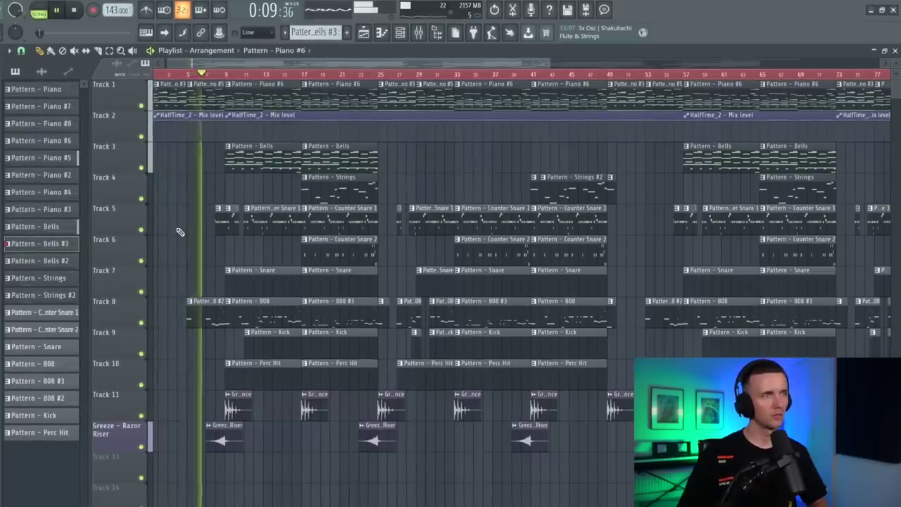
{"action": "scroll", "coordinate": [180, 232], "scroll_direction": "down", "scroll_amount": 1}
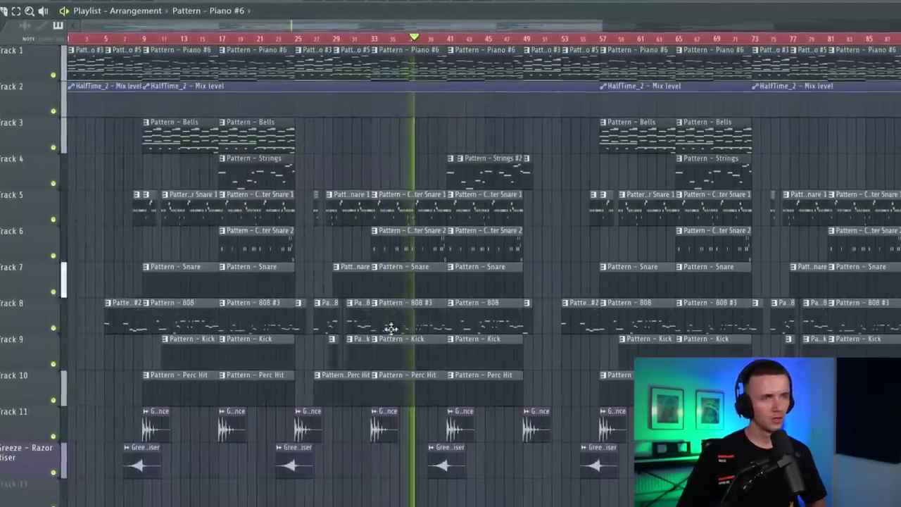
{"action": "scroll", "coordinate": [408, 322], "scroll_direction": "up", "scroll_amount": 3}
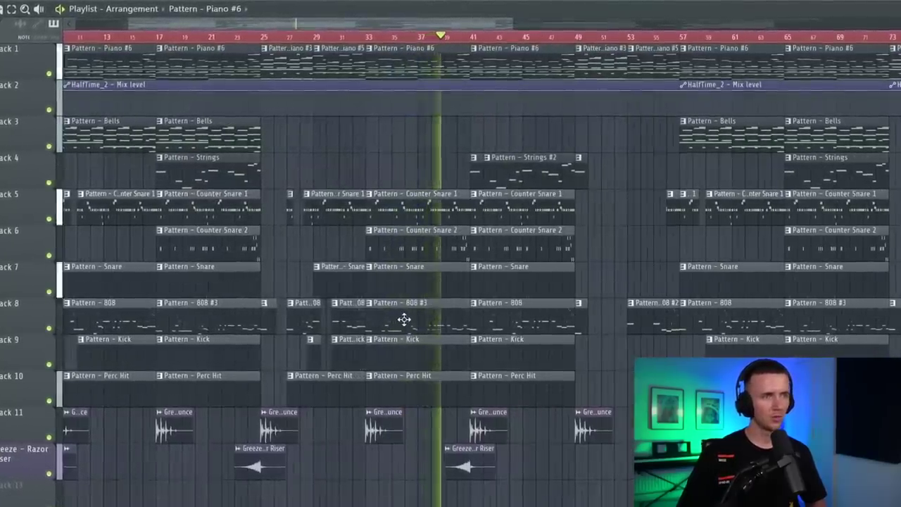
{"action": "scroll", "coordinate": [403, 318], "scroll_direction": "down", "scroll_amount": 4}
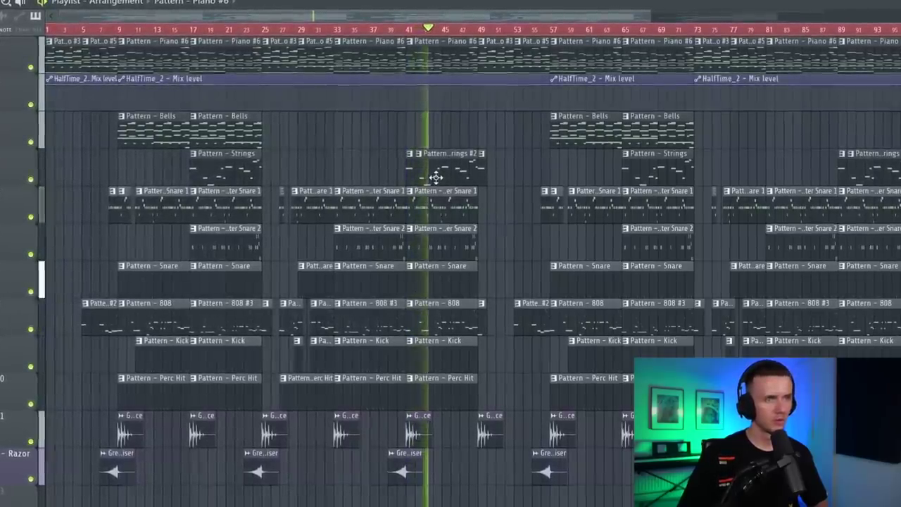
- Add another Greeze - Razor Riser clip on the riser track, leading into bar 49
{"action": "scroll", "coordinate": [445, 196], "scroll_direction": "down", "scroll_amount": 2}
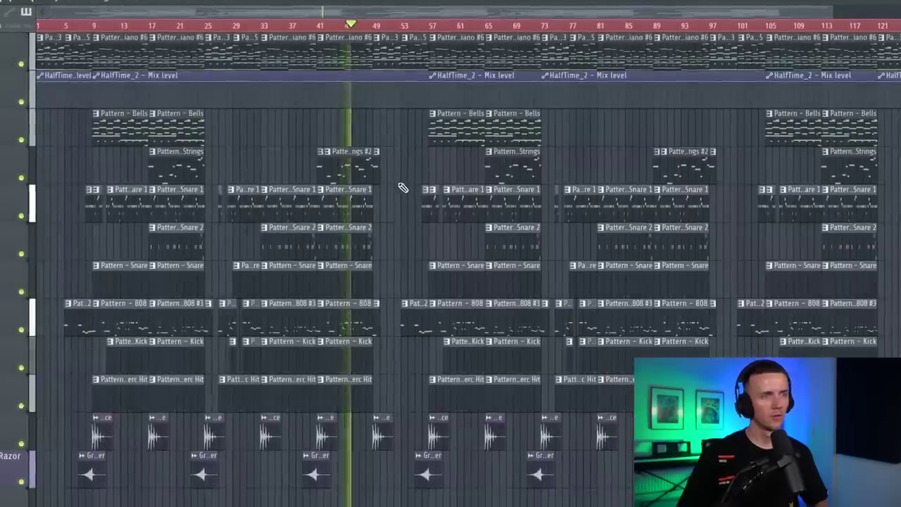
{"action": "scroll", "coordinate": [292, 477], "scroll_direction": "up", "scroll_amount": 2}
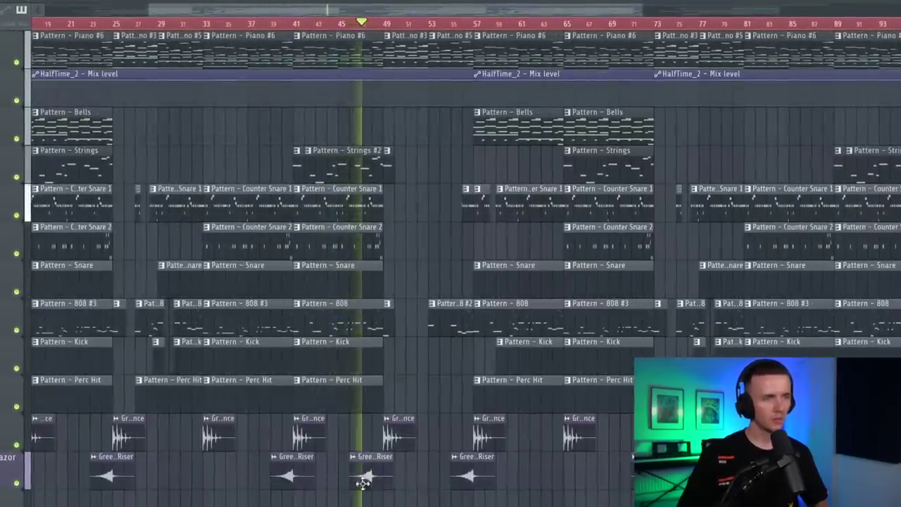
{"action": "scroll", "coordinate": [380, 486], "scroll_direction": "down", "scroll_amount": 3}
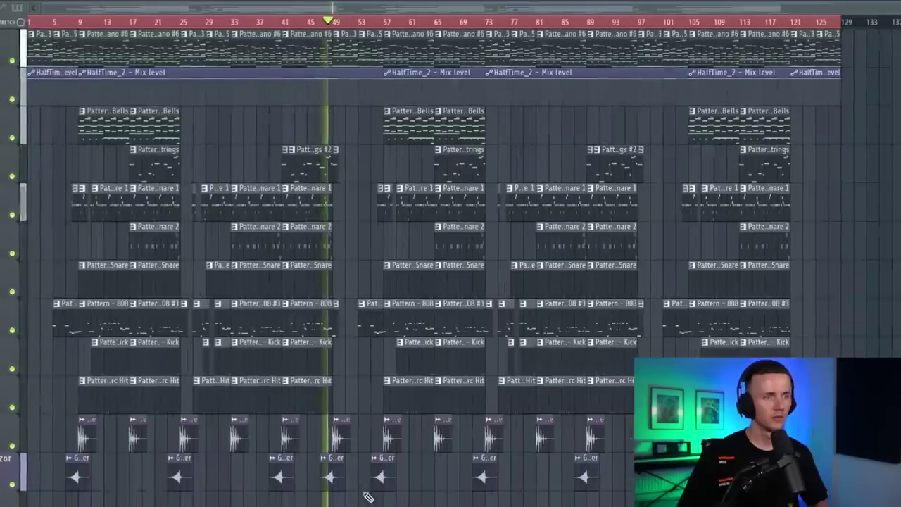